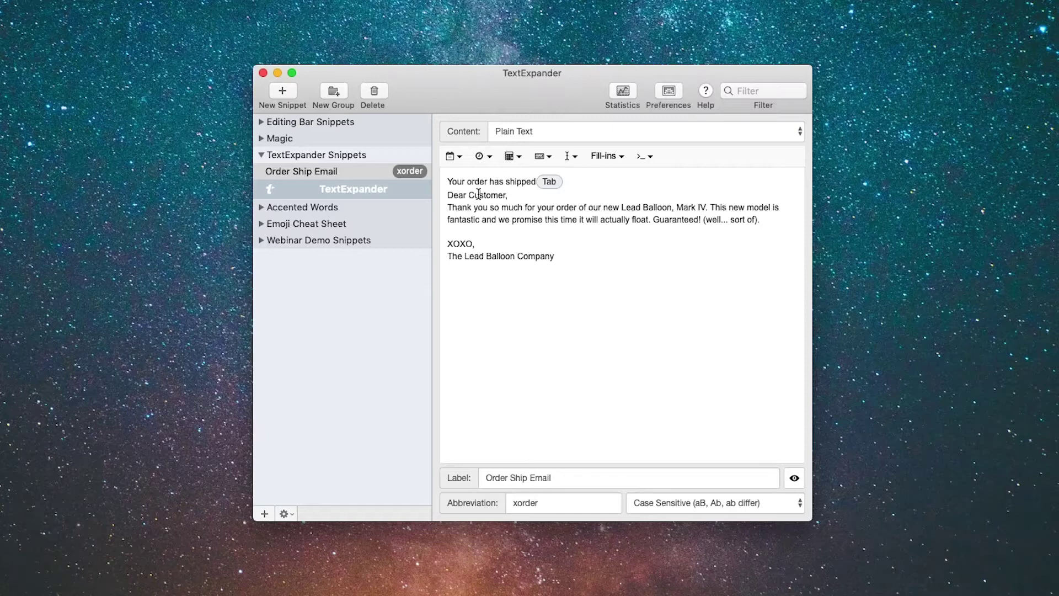
Replace "Customer" in the greeting with a single-line fill-in named Customer, and add a blank line below the greeting
double_click(479, 193)
key("BackSpace")
left_click(602, 158)
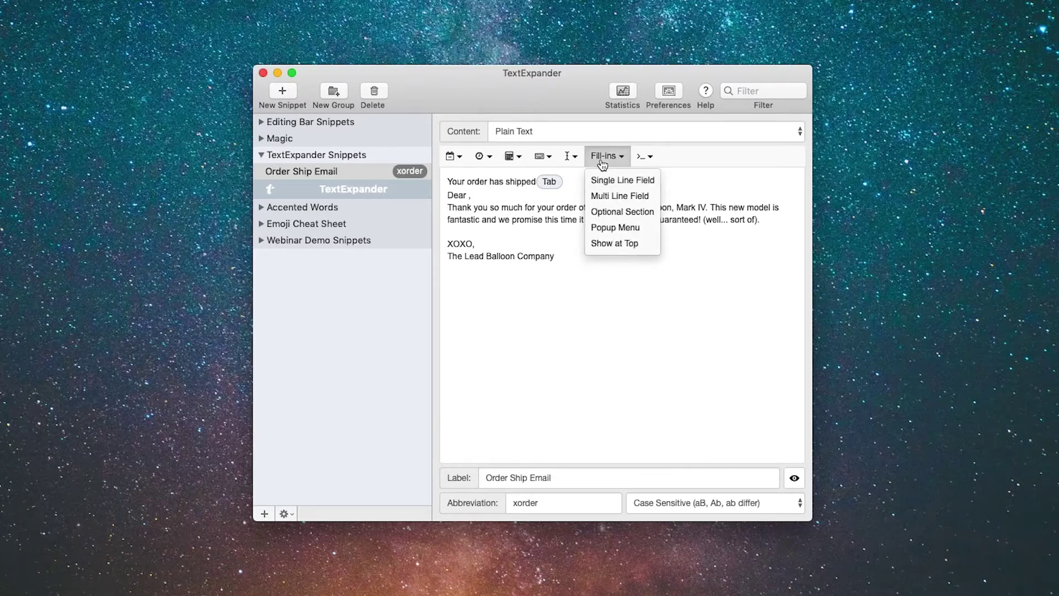
left_click(605, 181)
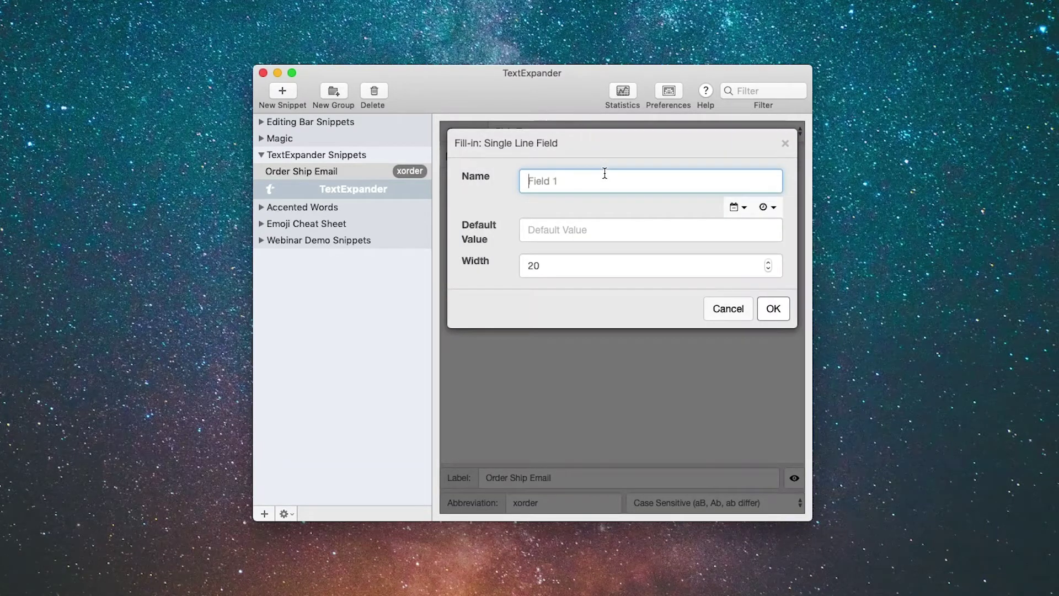
type("Customer")
left_click(779, 309)
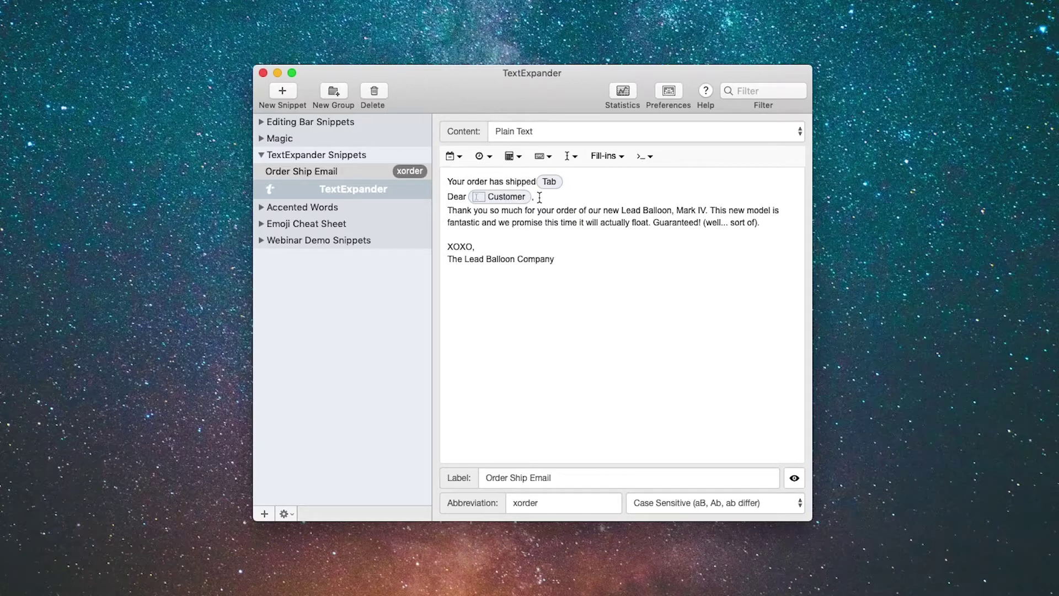
key("Return")
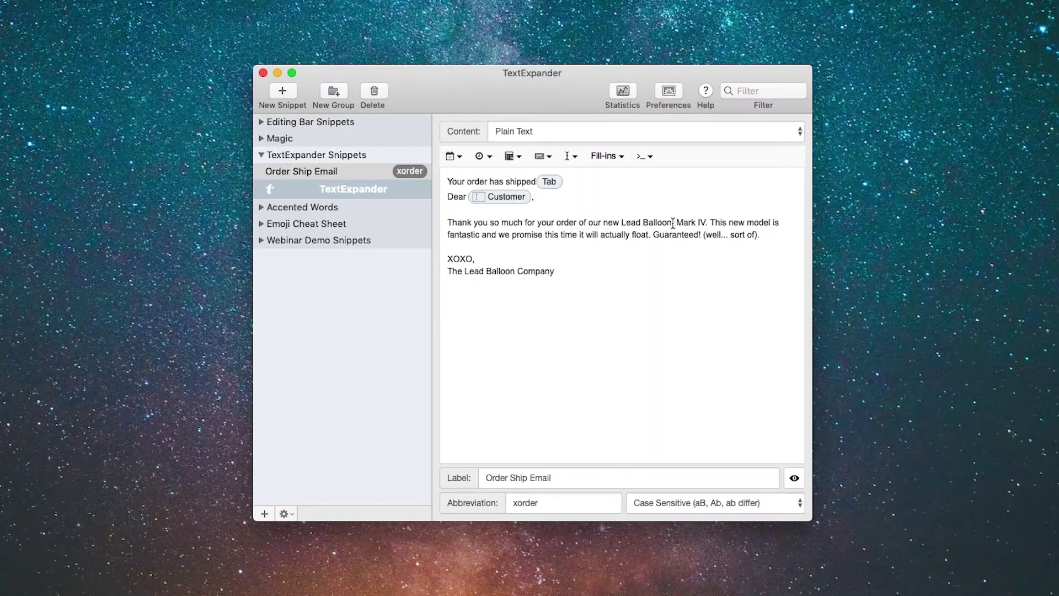
Remove "Mark IV" from the body text and start a popup menu fill-in named Balloon in its place
left_click(673, 223)
type(",")
left_click_drag(677, 223, 707, 222)
key("BackSpace")
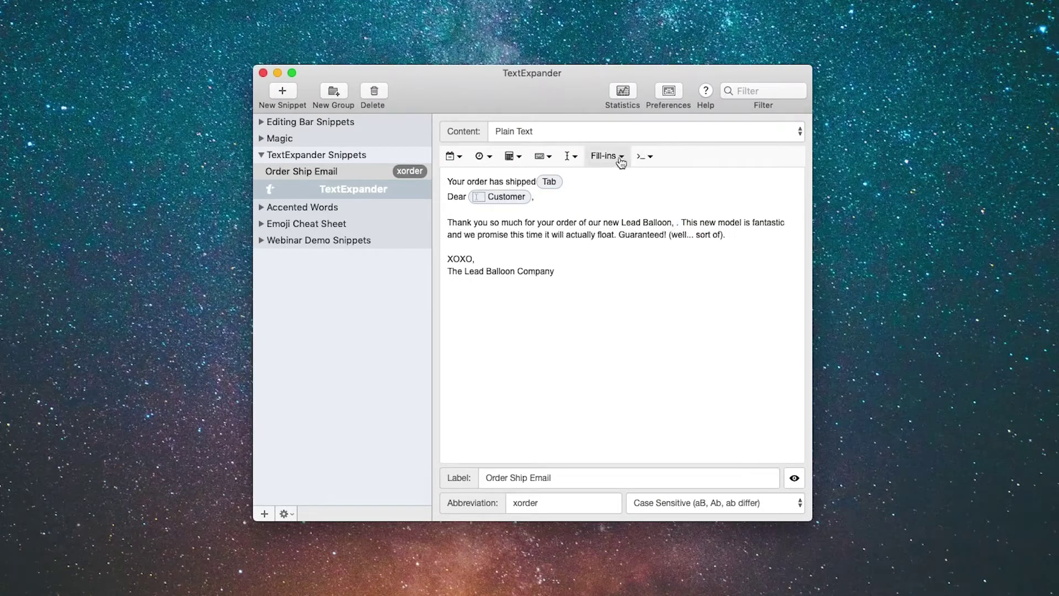
left_click(621, 160)
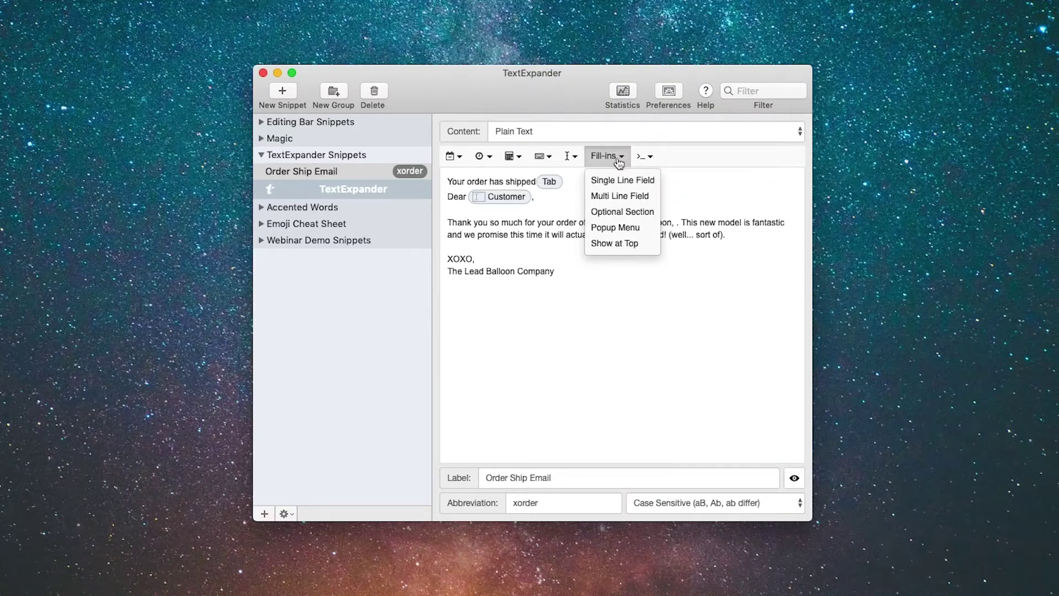
left_click(599, 228)
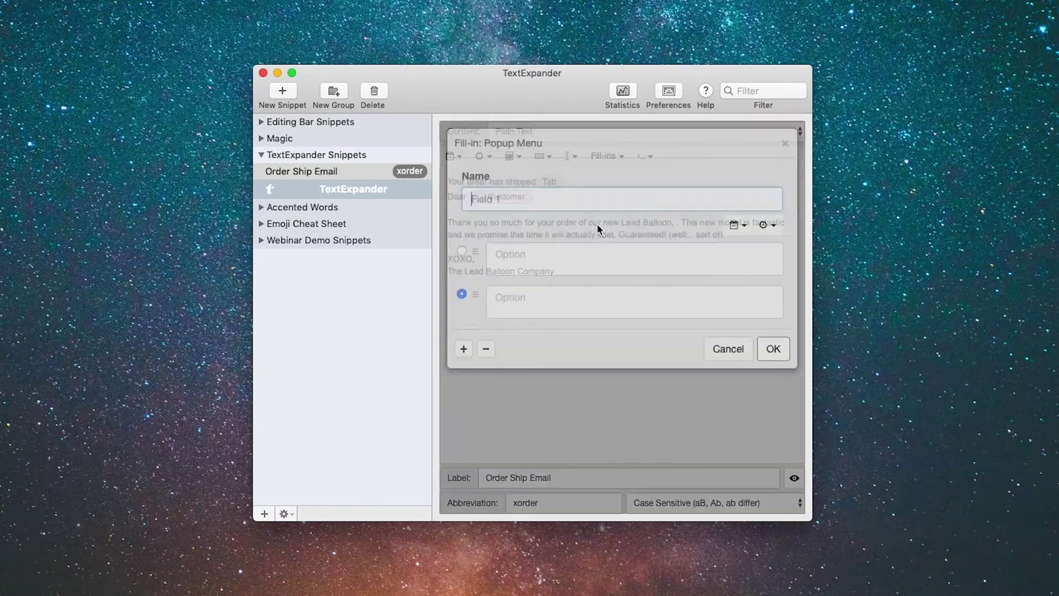
type("Balloon")
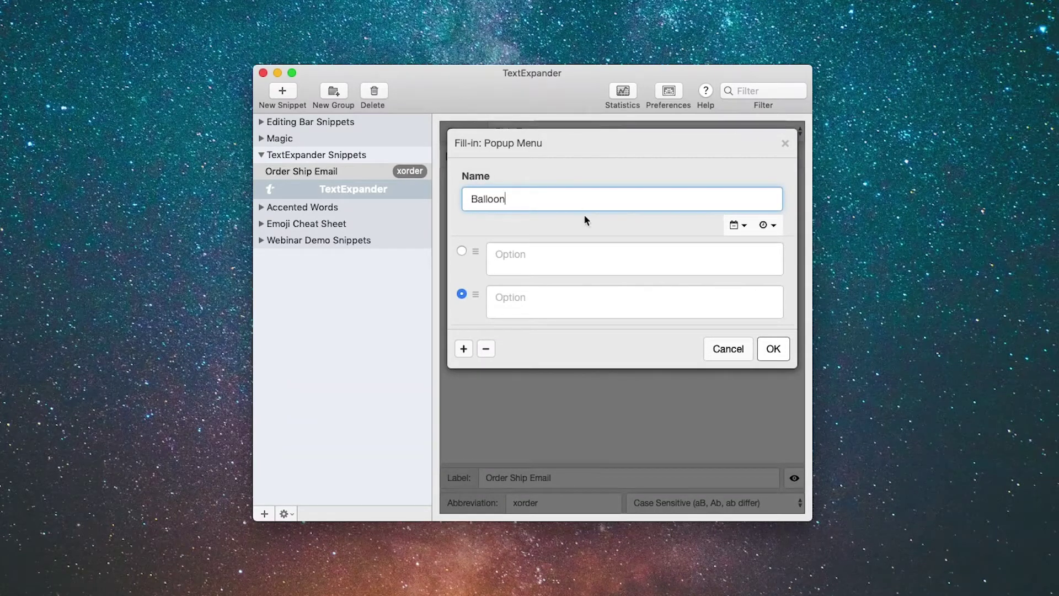
Fill the first two options of the Balloon popup menu with Mark I and Mark II
left_click(580, 255)
type("Mark I")
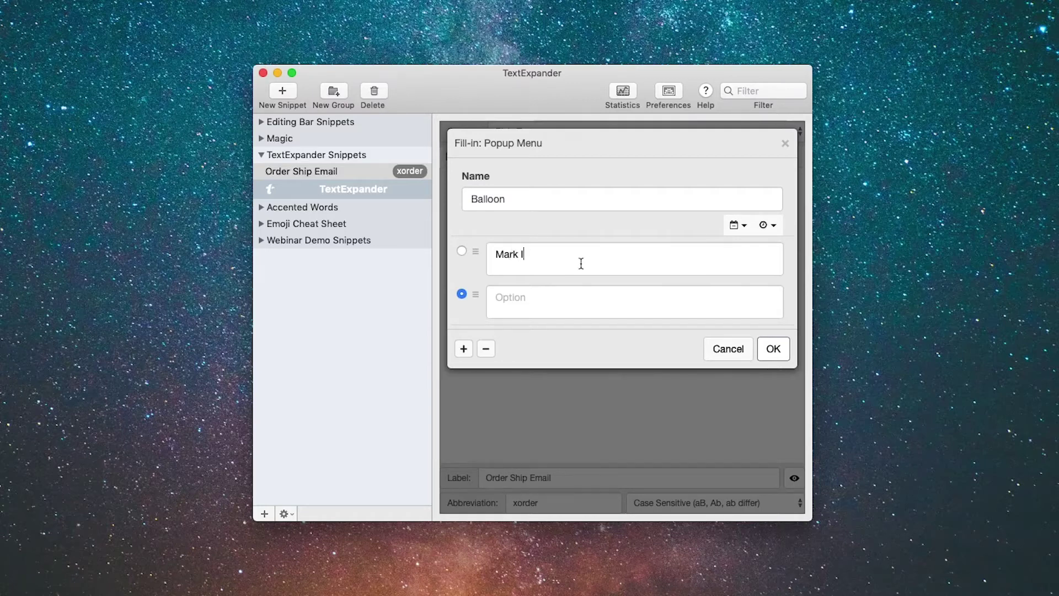
key("super+a")
key("super+c")
left_click(536, 295)
key("super+v")
type("I")
Add the options Mark III and Mark IV, make Mark IV the default, and insert the popup menu into the snippet
left_click(463, 349)
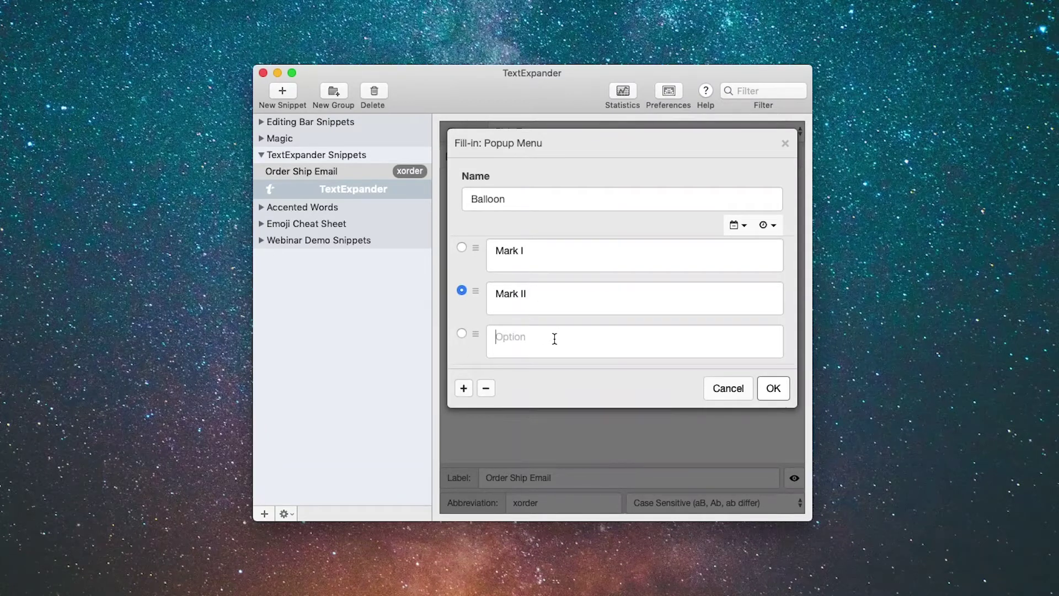
key("super+v")
type("II")
left_click(463, 387)
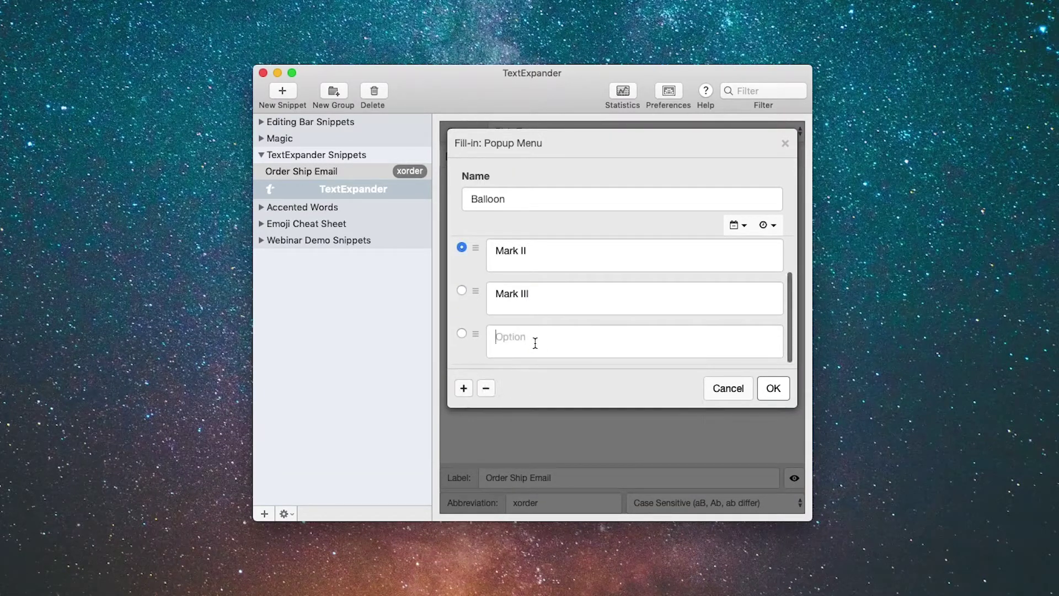
key("super+v")
type("V")
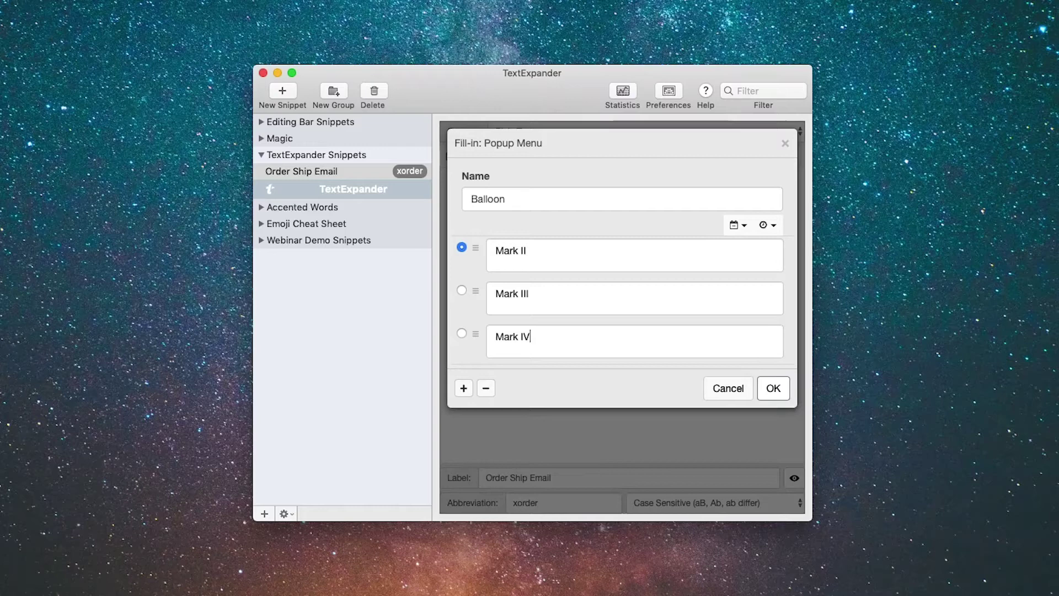
left_click(461, 333)
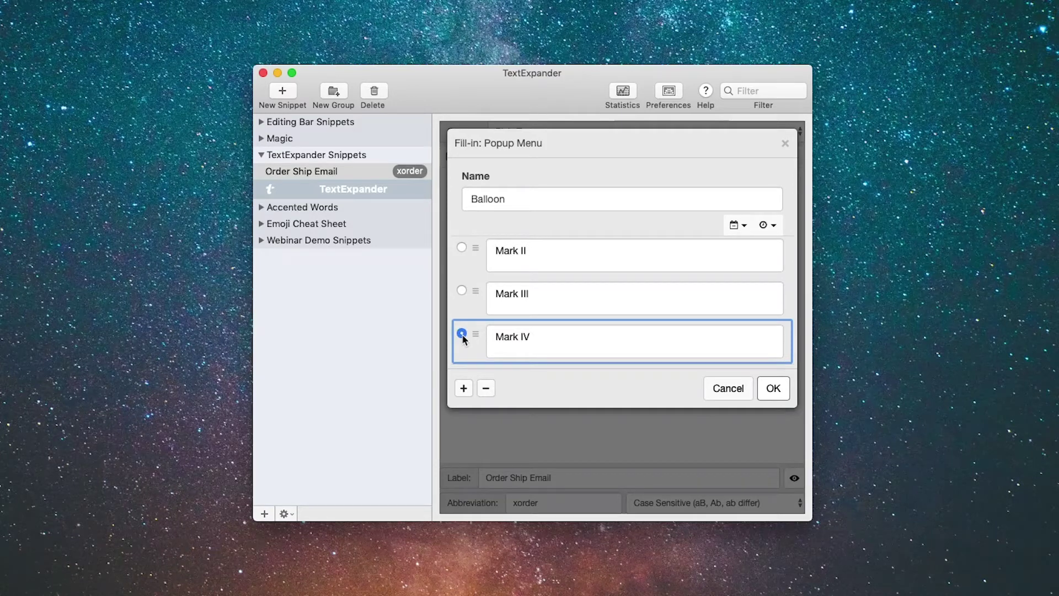
left_click(774, 389)
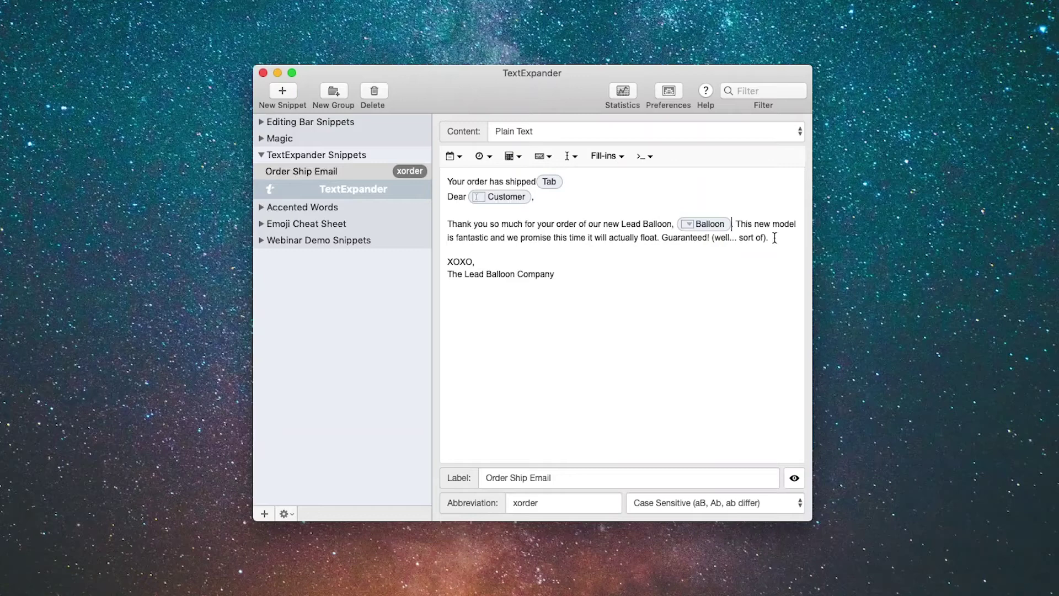
Turn the closing remark "(well... sort of)." into an optional section fill-in named Disclaimer that contains this text
left_click_drag(774, 238, 710, 238)
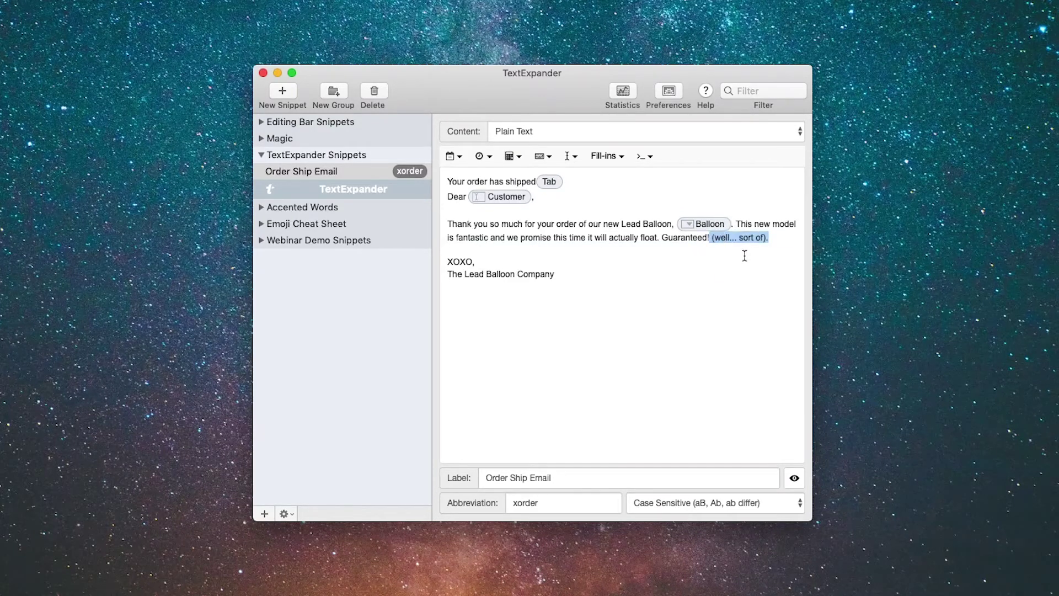
key("BackSpace")
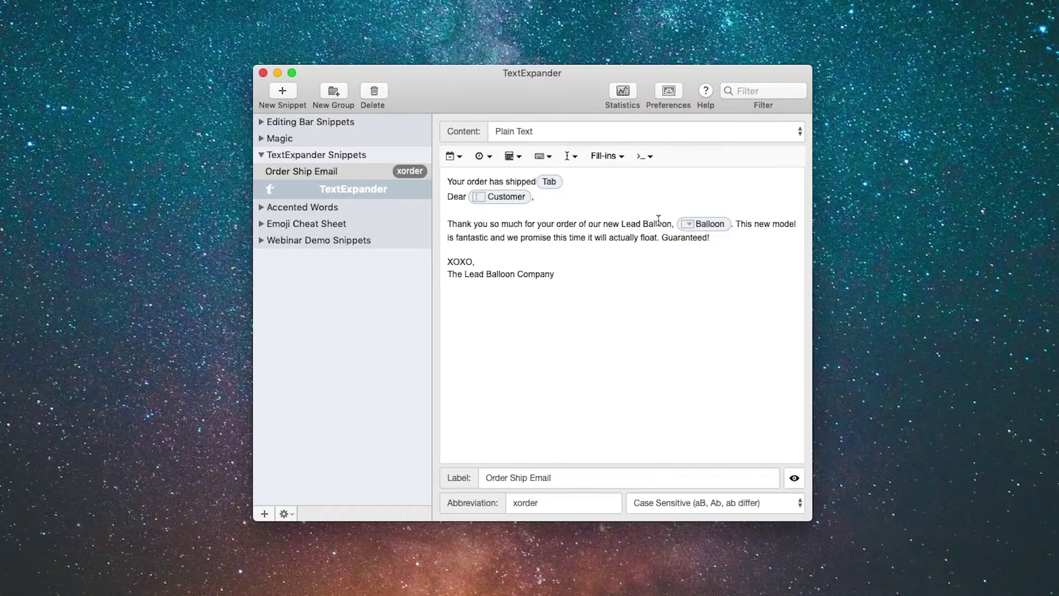
left_click(602, 163)
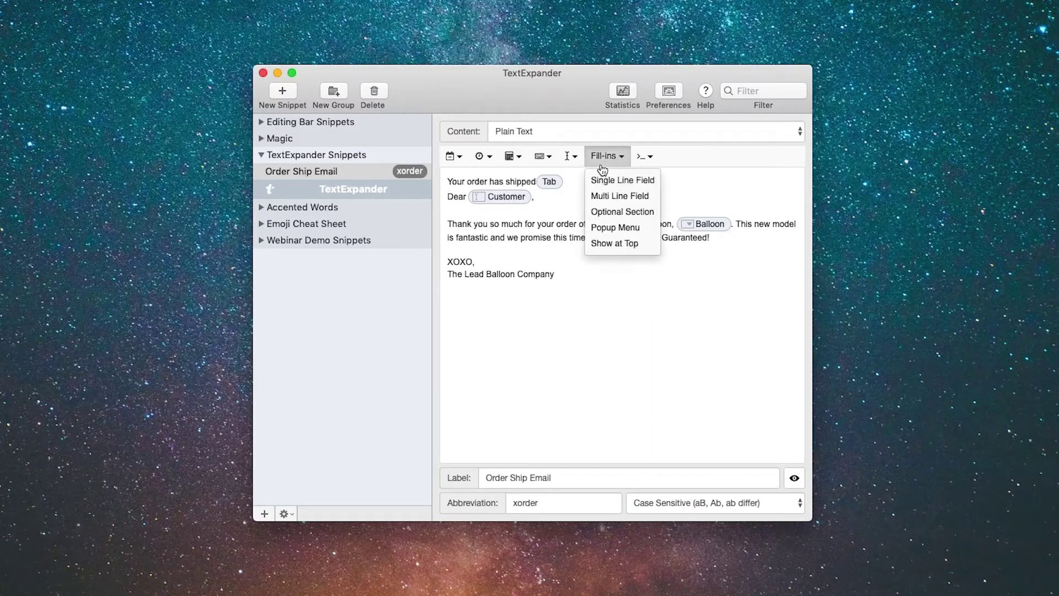
left_click(610, 212)
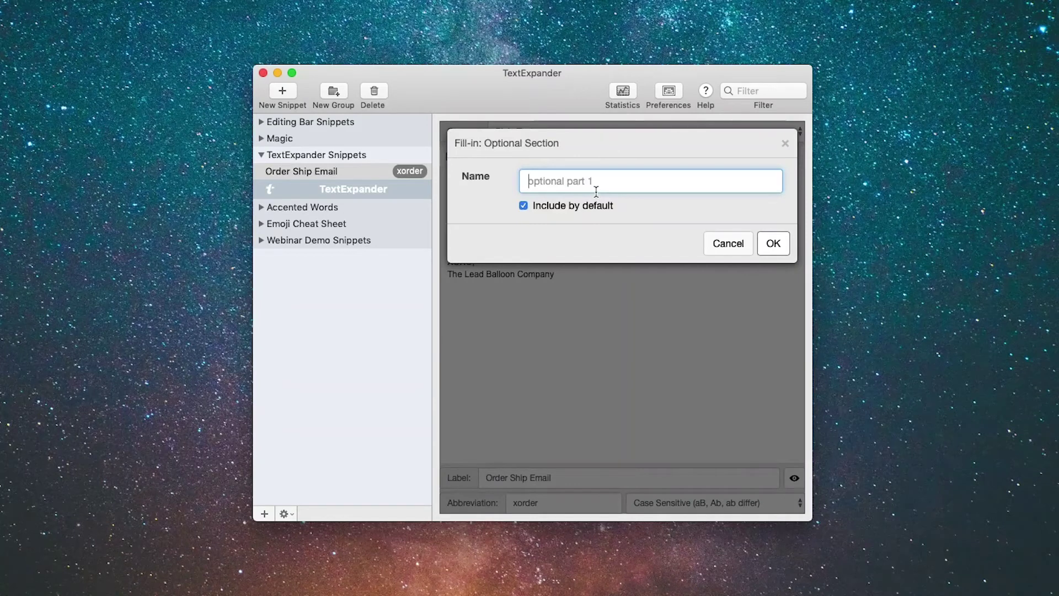
type("Disclaimer")
left_click(771, 243)
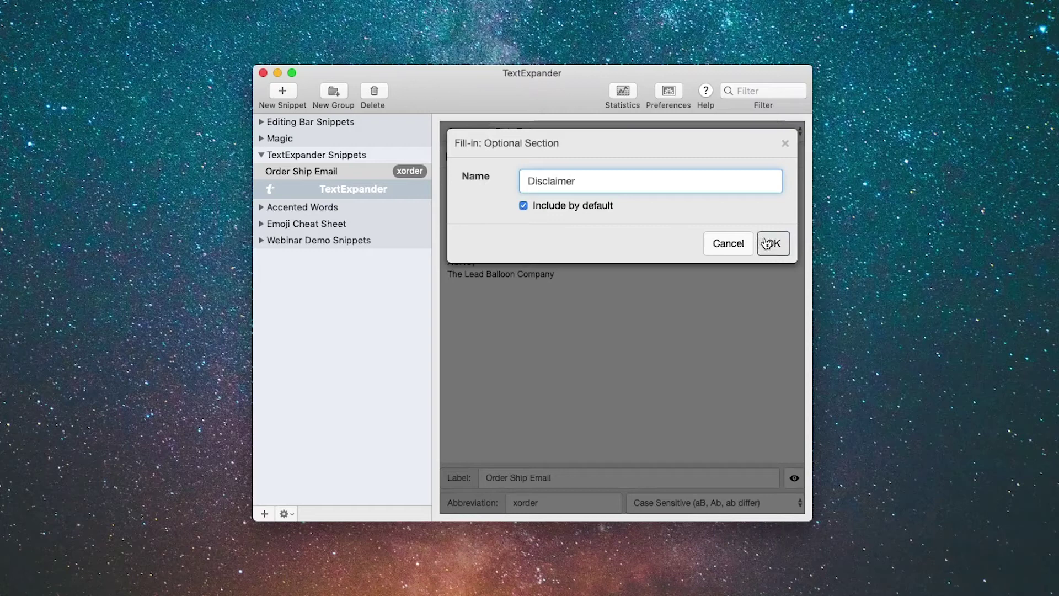
type("(well... sort of).")
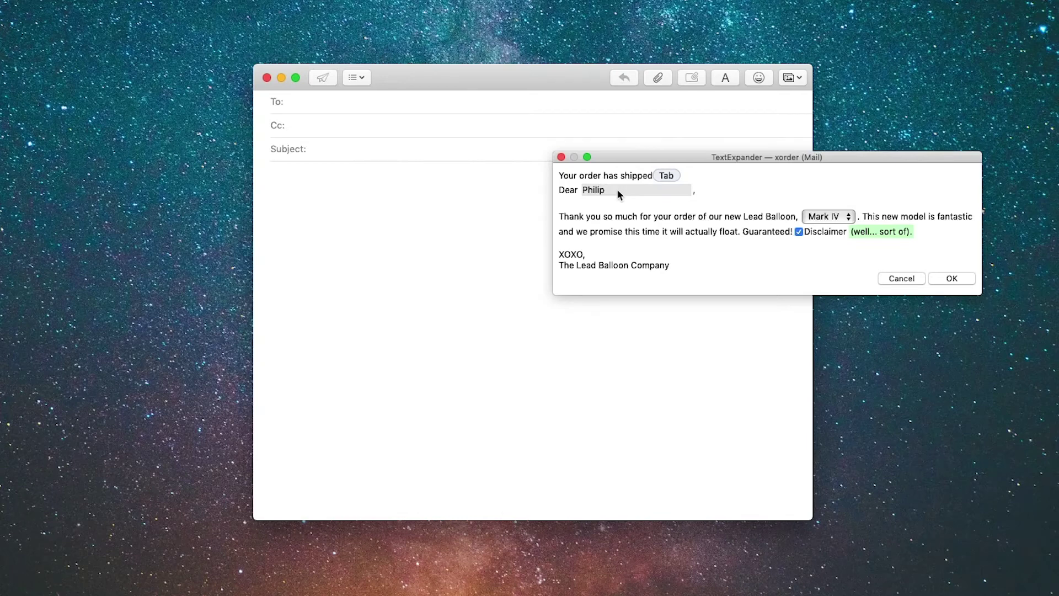
In the Mail message's xorder fill-in form, choose Mark III, exclude the Disclaimer section, and insert the completed text
left_click(820, 223)
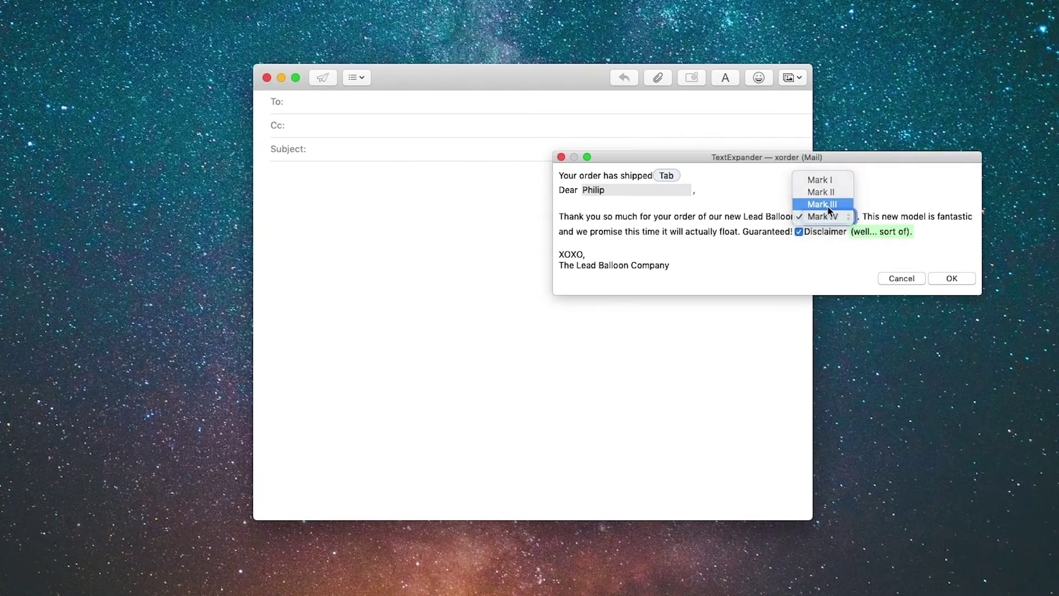
left_click(825, 204)
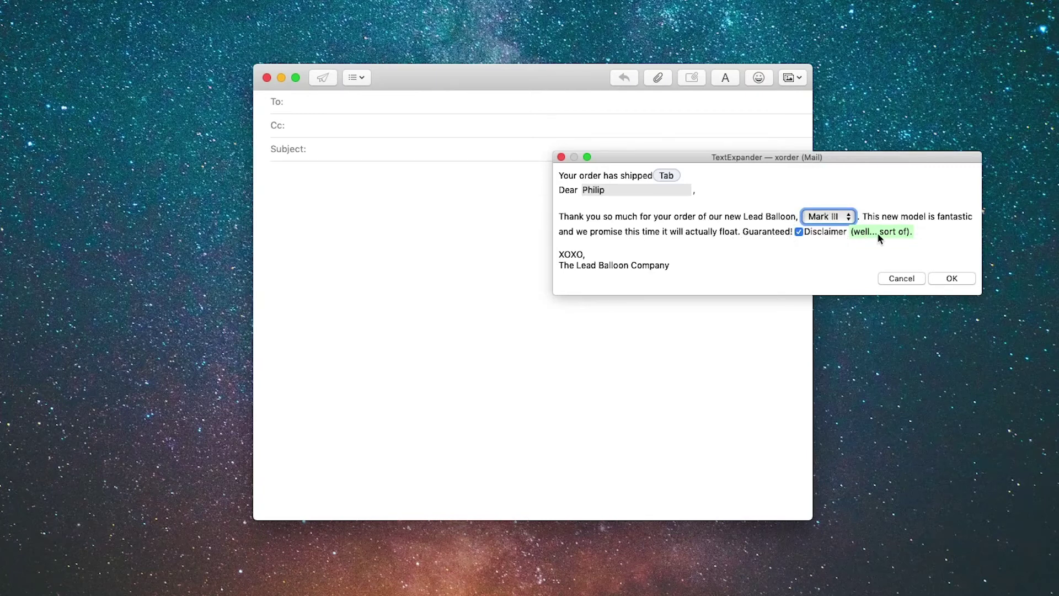
left_click(799, 232)
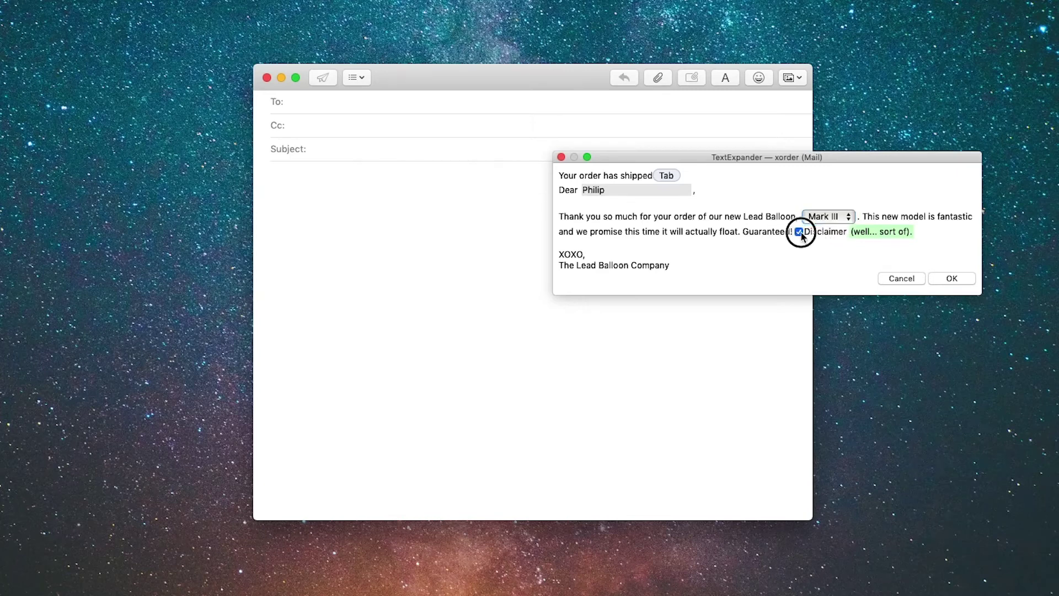
left_click(949, 279)
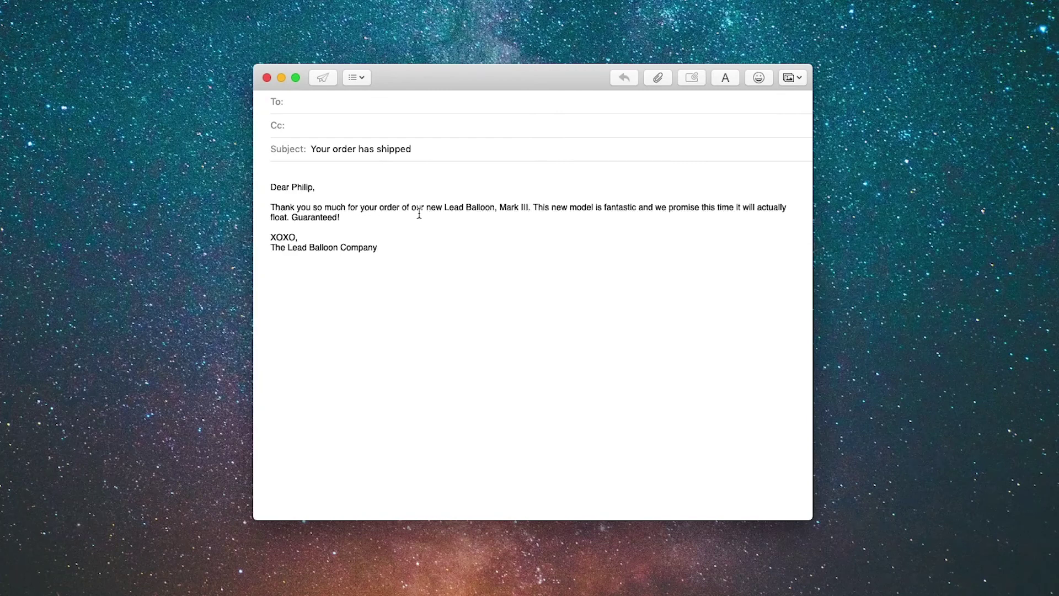